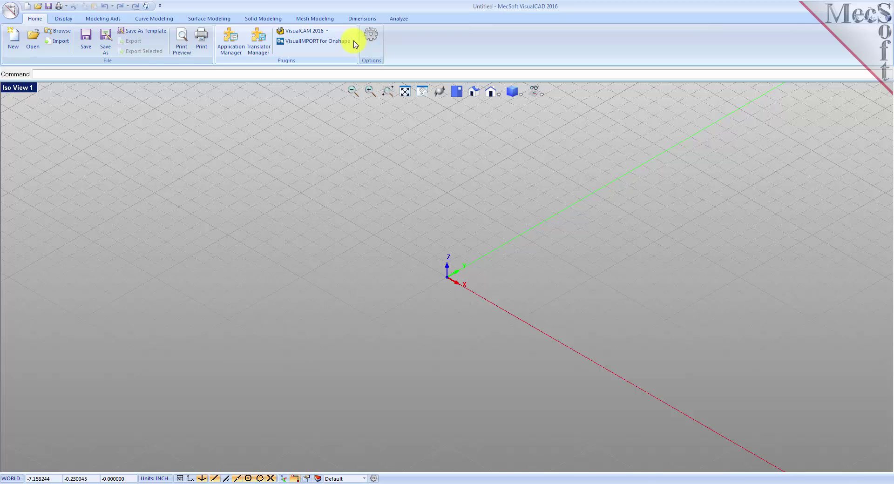
Open the Onshape Document Manager from VisualIMPORT and save its import options with Parasolid format
left_click(353, 42)
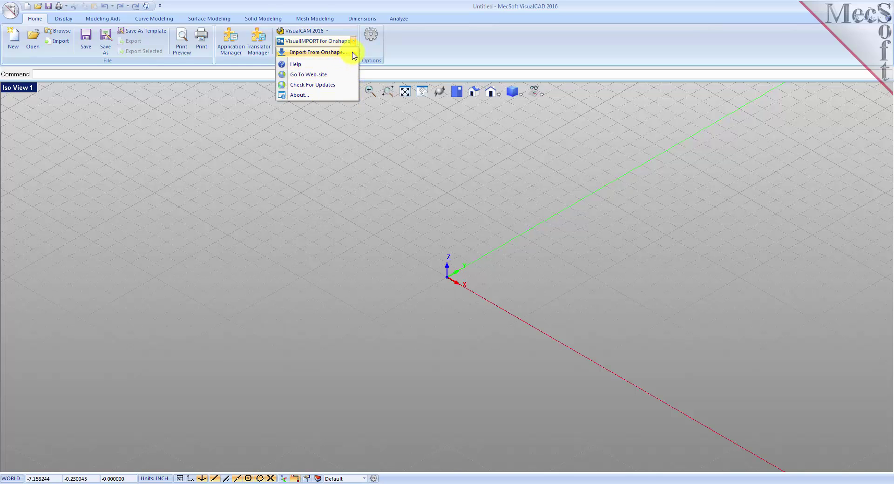
left_click(354, 53)
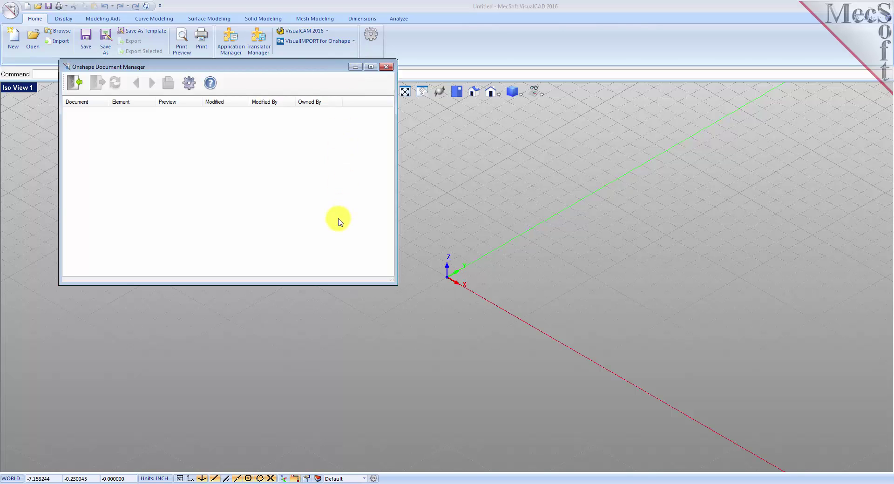
left_click_drag(289, 68, 290, 96)
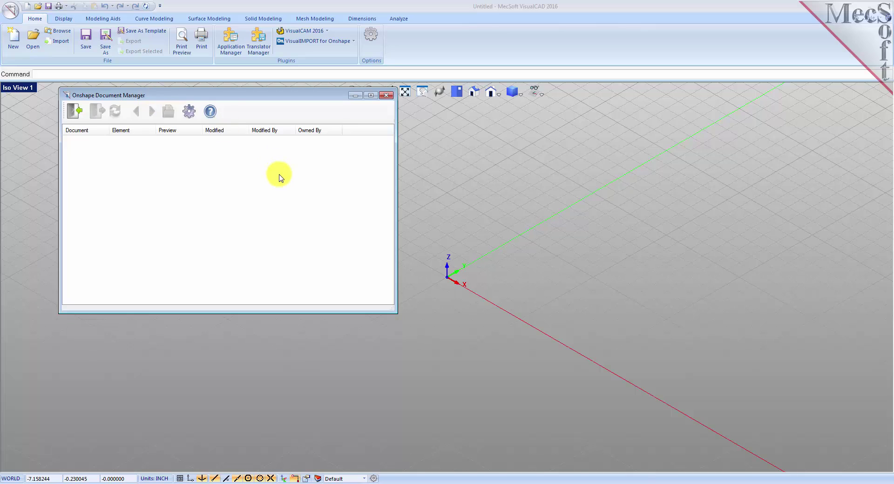
left_click(193, 118)
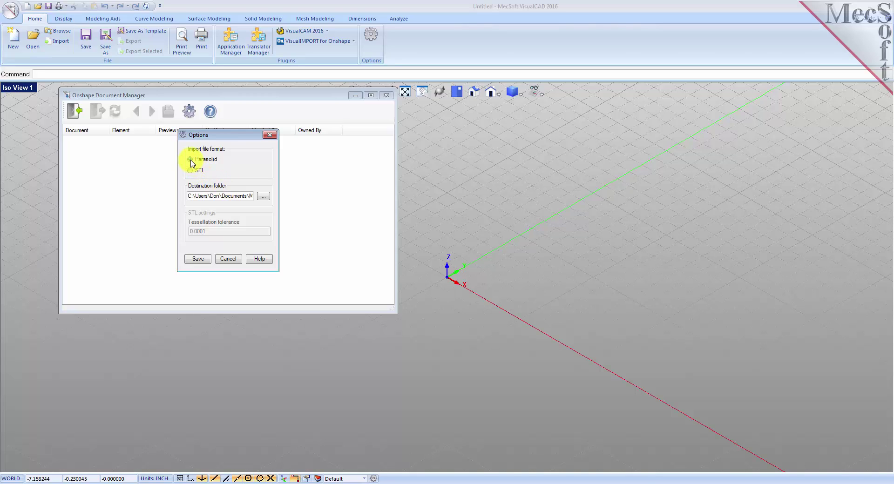
left_click(200, 260)
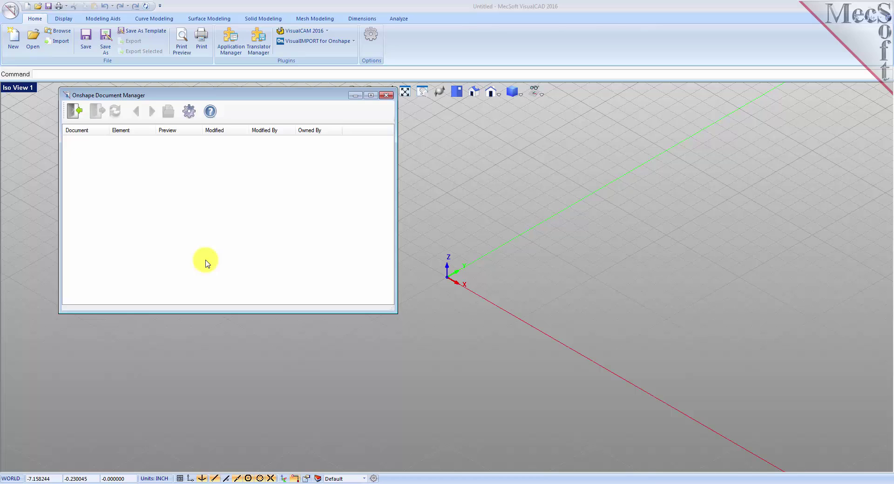
Sign in to Onshape with a browser authentication code, enabling automatic sign-in
left_click(75, 111)
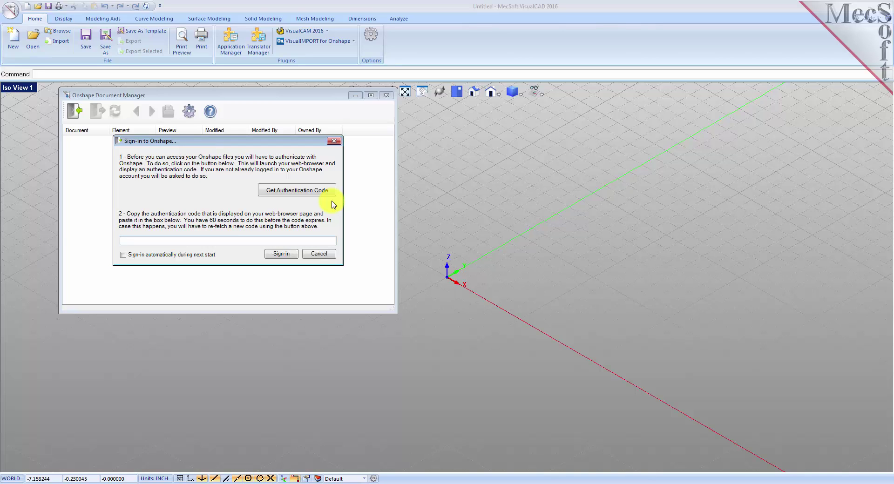
left_click(313, 195)
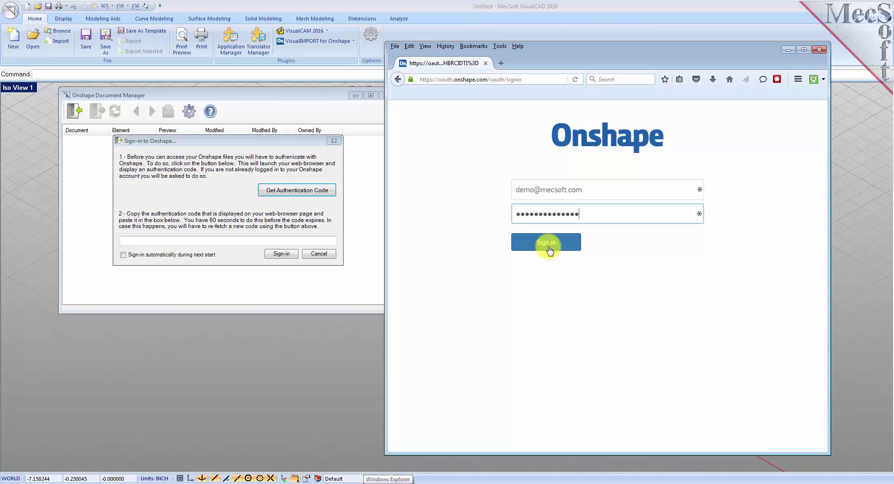
left_click(548, 247)
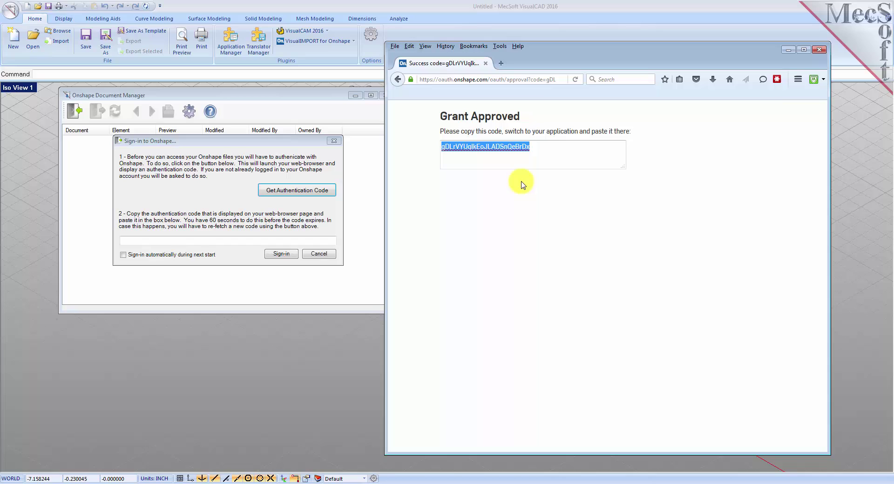
left_click(552, 161)
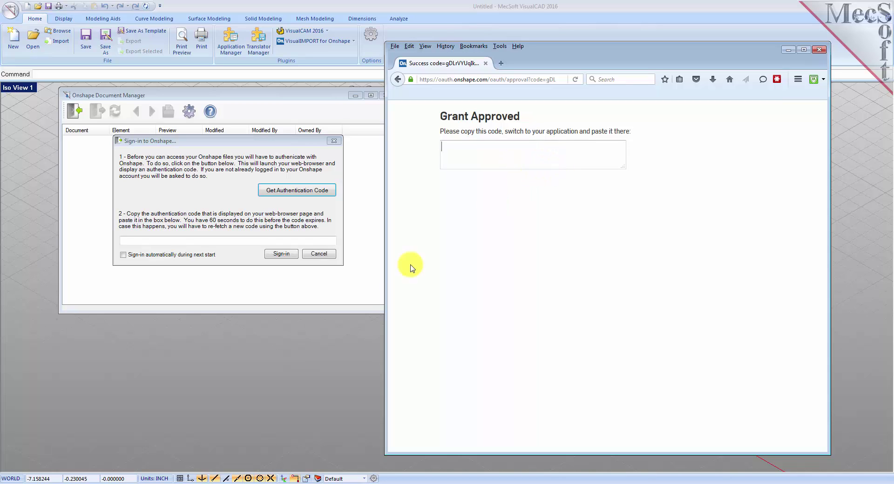
left_click(218, 241)
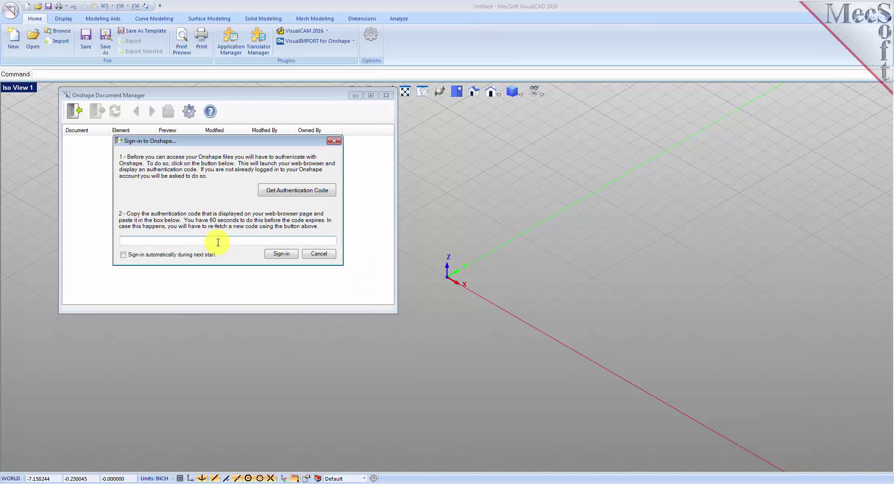
key("ctrl+v")
left_click(124, 255)
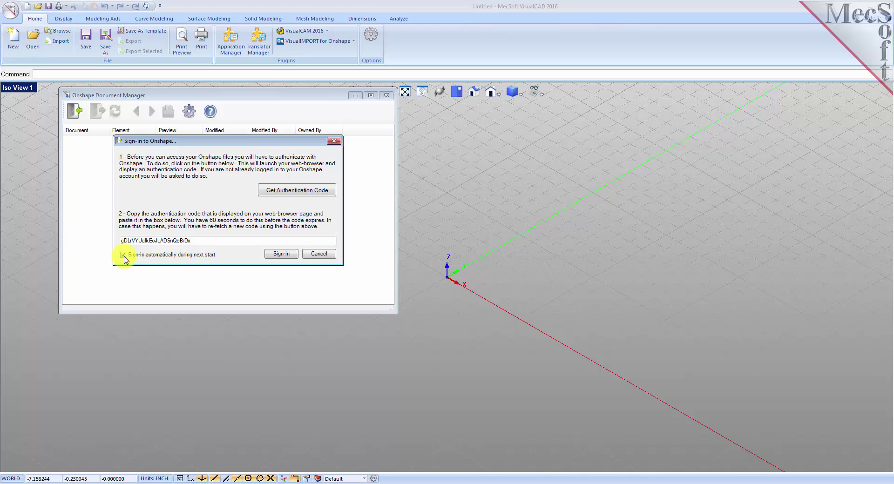
left_click(285, 255)
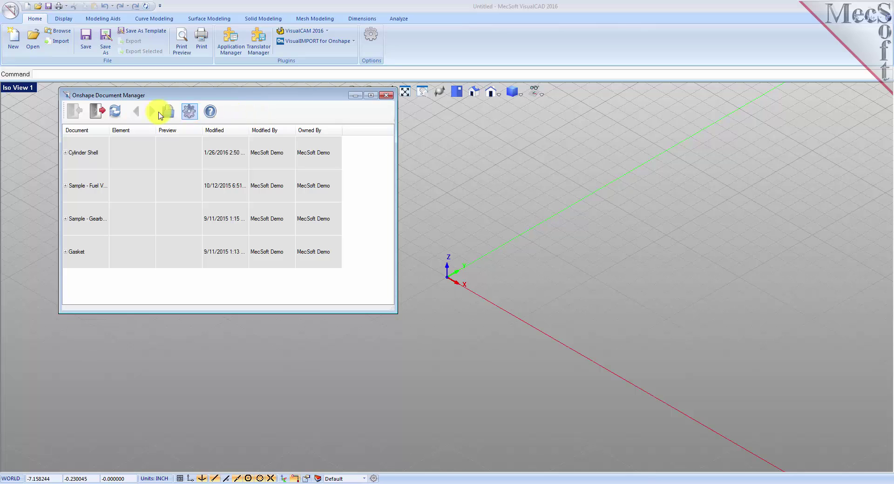
Refresh the Onshape document list, then briefly check and close the VisualIMPORT online help
left_click(114, 112)
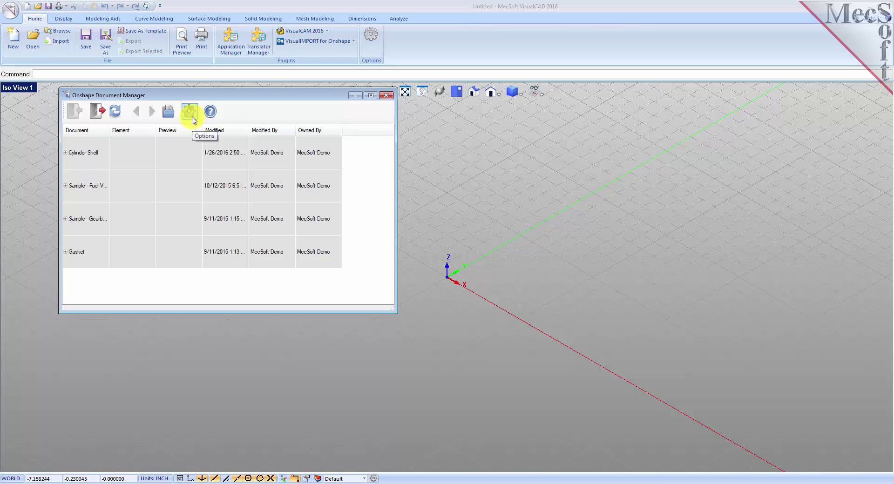
left_click(211, 117)
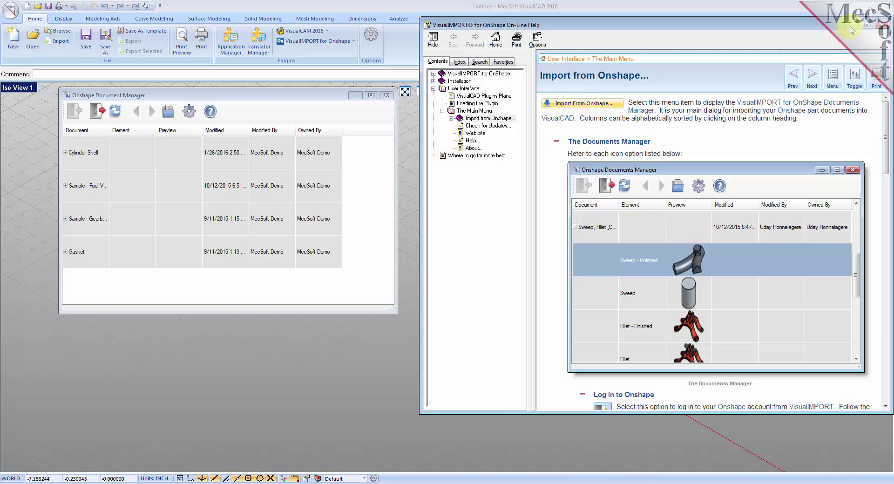
left_click(886, 25)
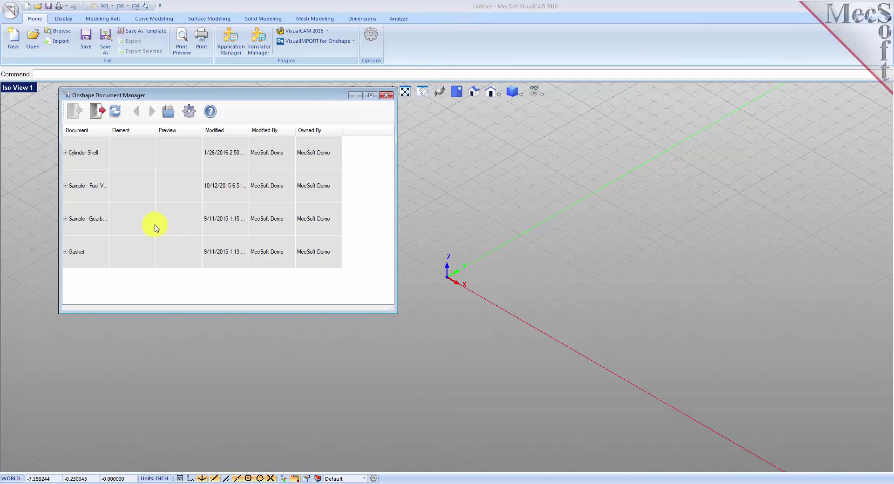
Import the Cylinder Shell part element and switch the viewports to the Tee Bottom three-view layout
left_click(65, 153)
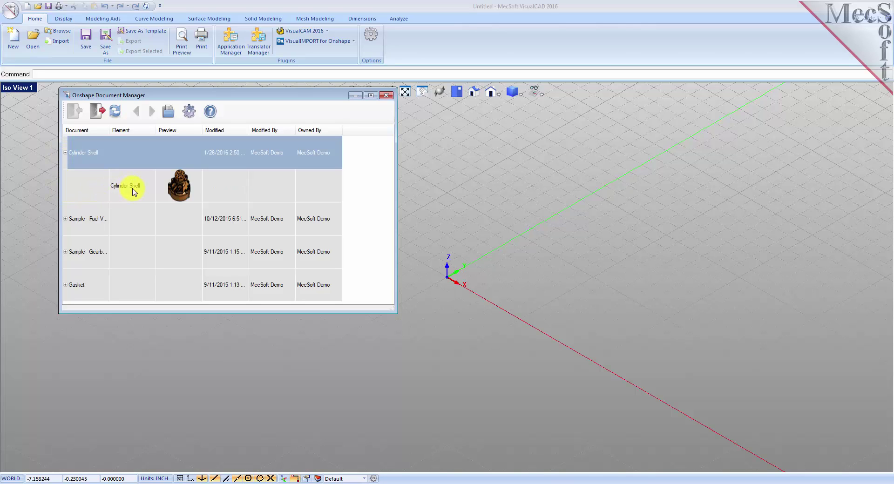
left_click(191, 191)
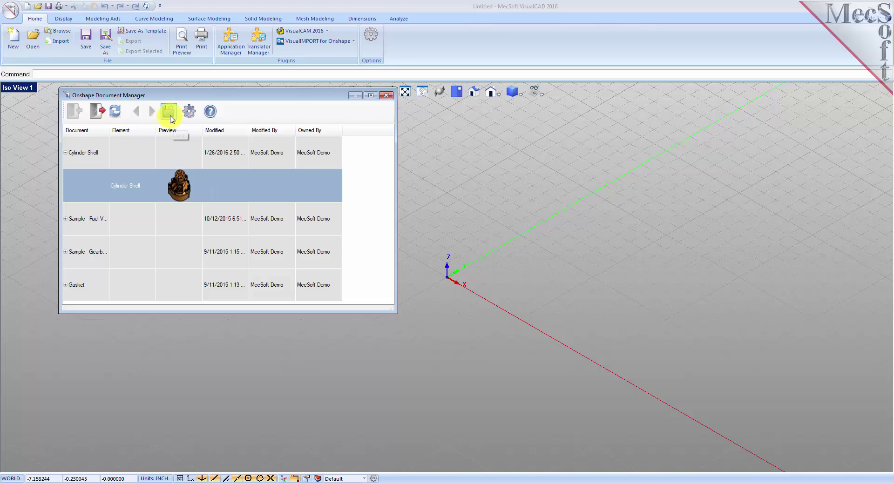
left_click(169, 112)
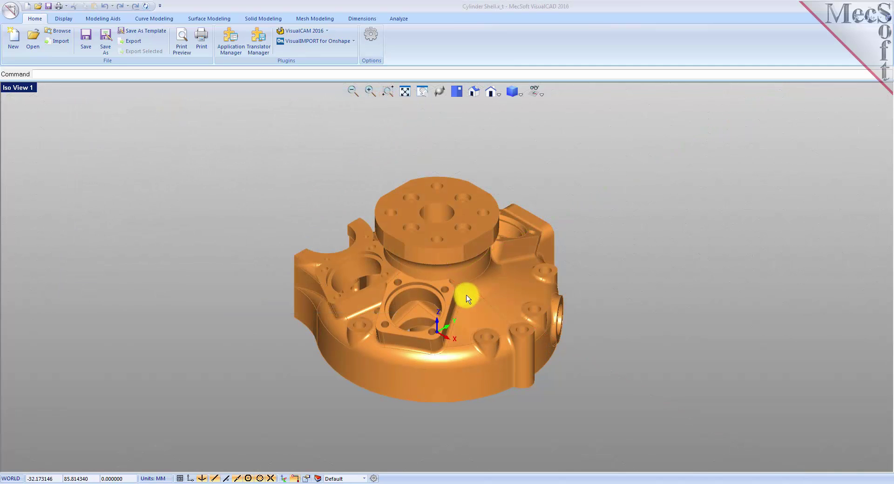
right_click(23, 89)
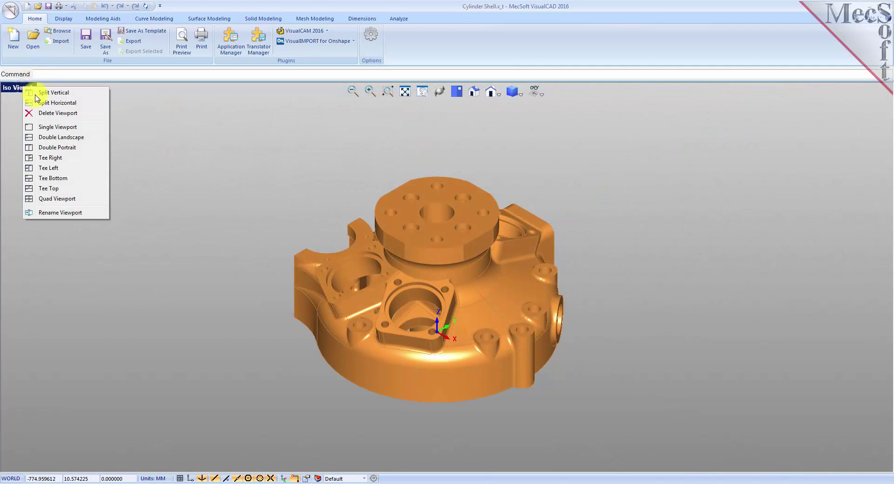
left_click(63, 179)
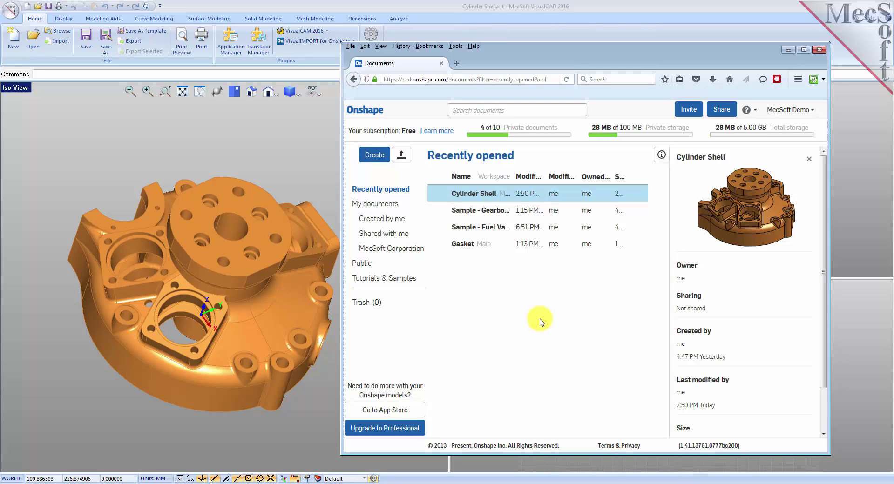
Open the Cylinder Shell document in Onshape and spin its model with the view cube arrows
left_click(459, 194)
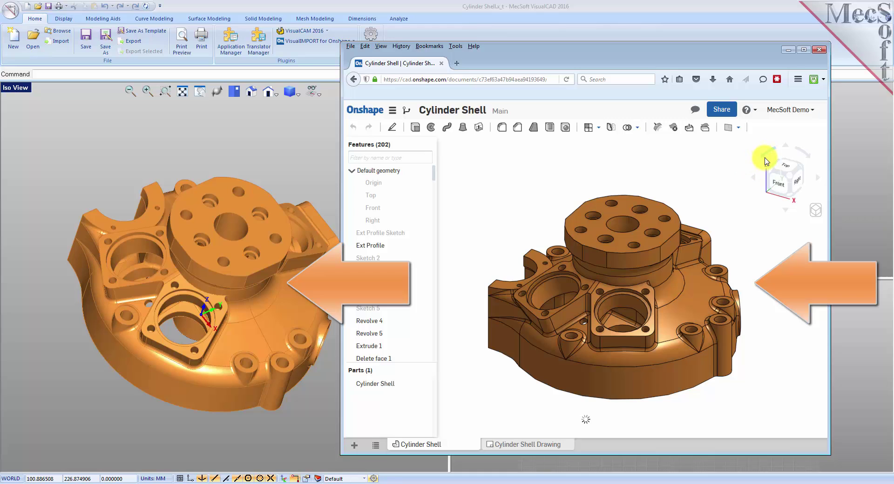
left_click(756, 181)
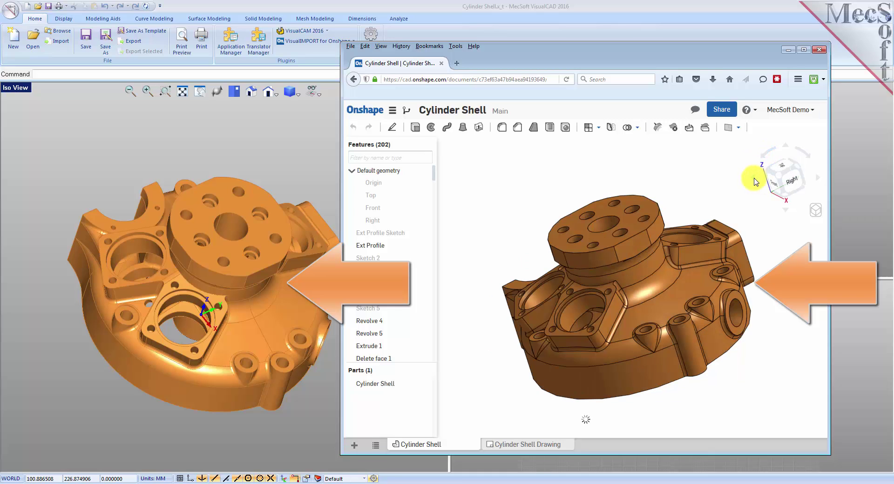
left_click(755, 182)
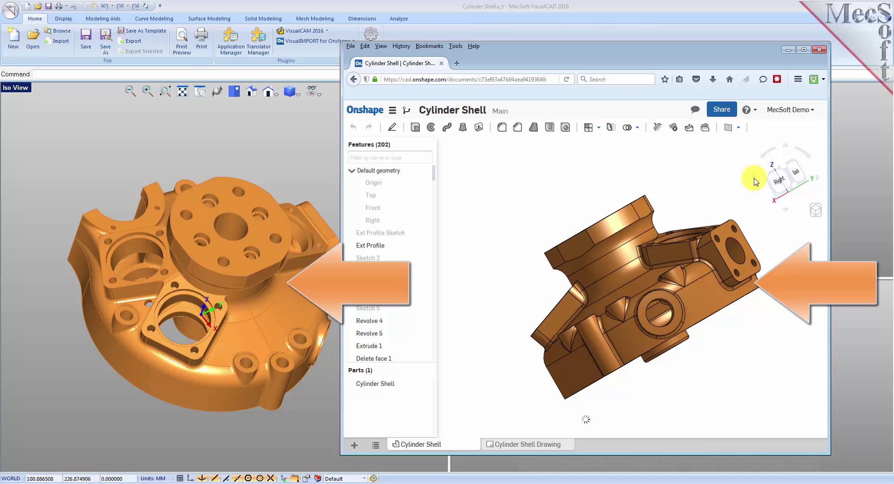
left_click(755, 182)
left_click(755, 182)
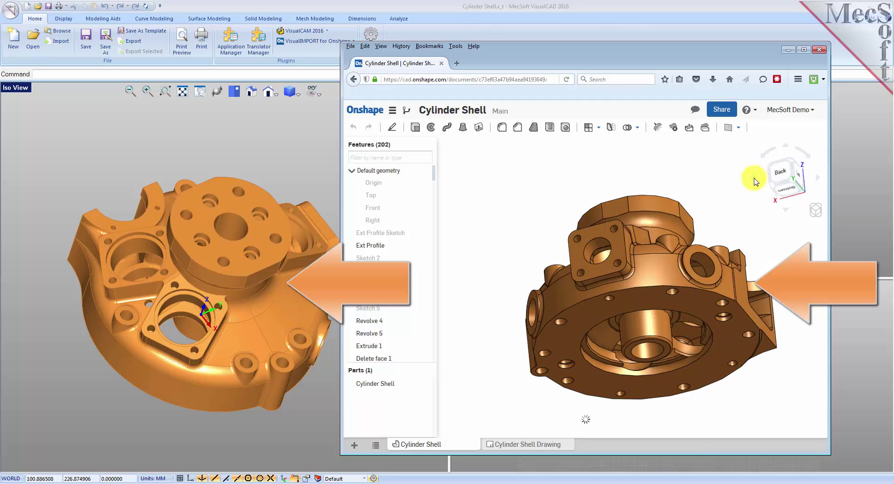
left_click(755, 181)
left_click(756, 181)
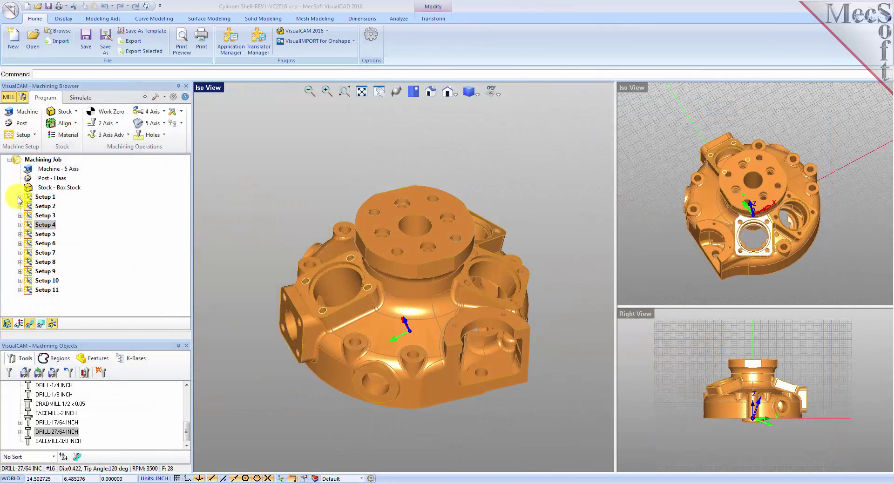
Simulate Setup 1's Horizontal Roughing toolpath at increased speed with the toolpath display hidden
left_click(20, 197)
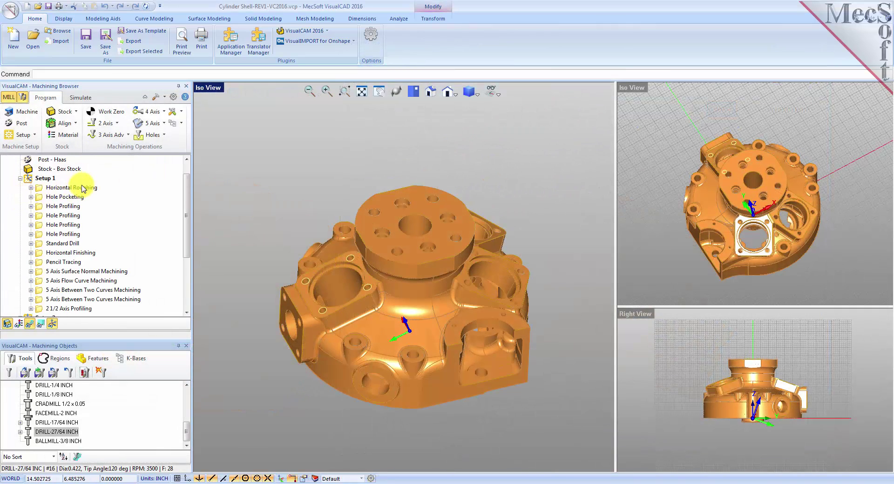
left_click(62, 188)
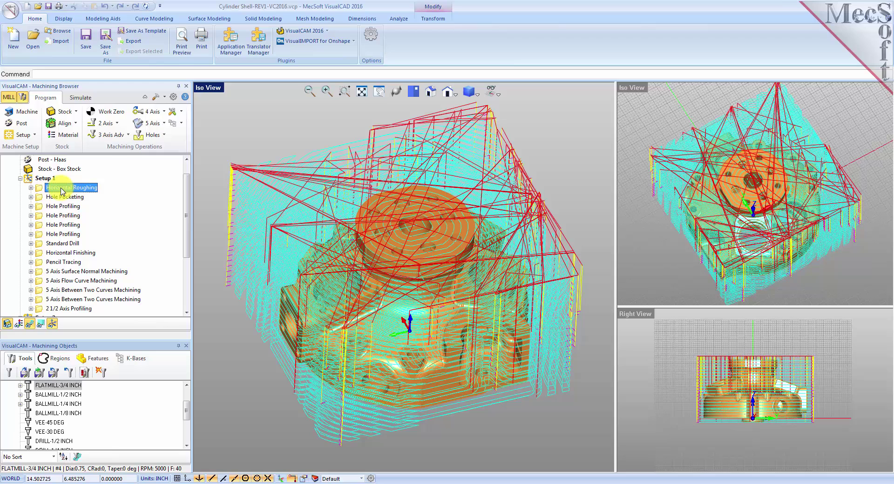
left_click(82, 98)
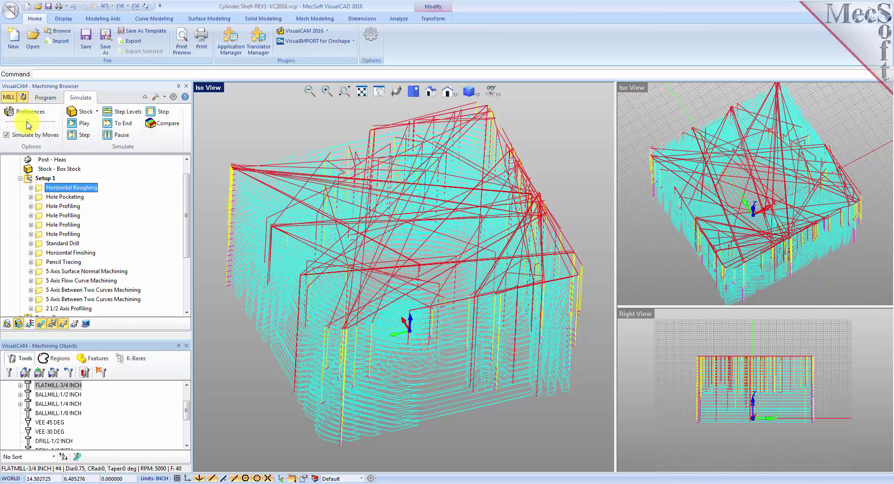
left_click_drag(26, 122, 40, 123)
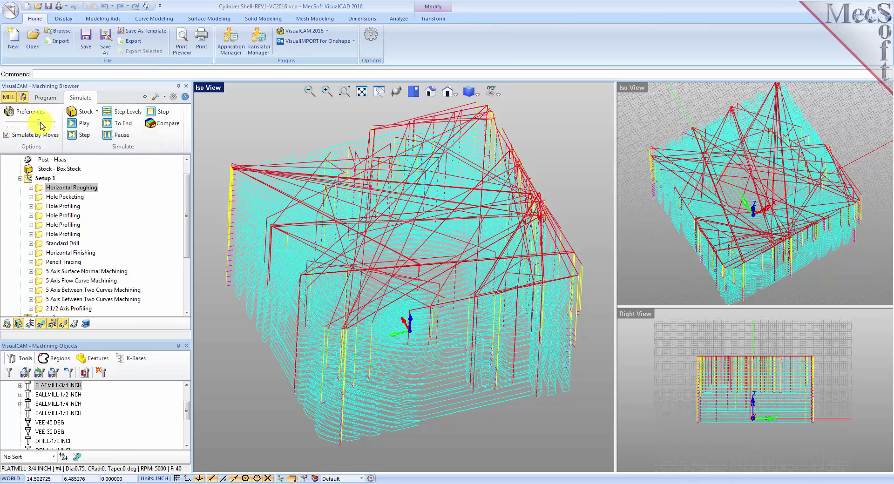
left_click(77, 124)
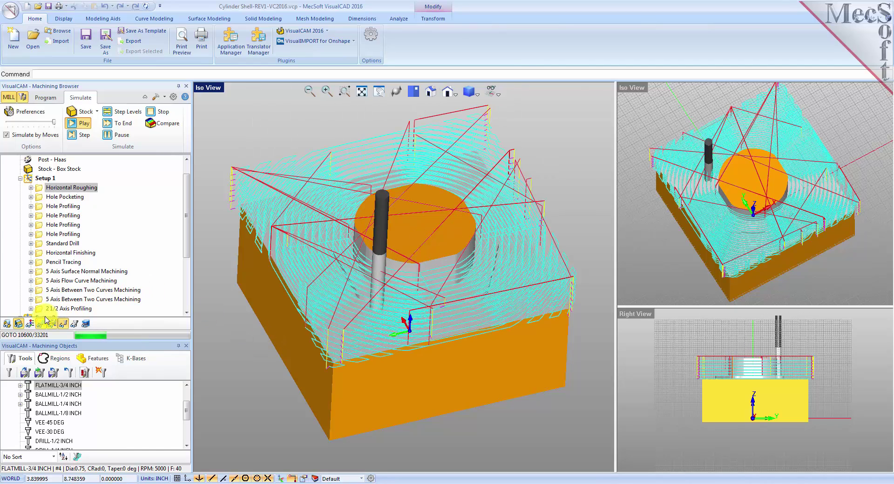
left_click(30, 323)
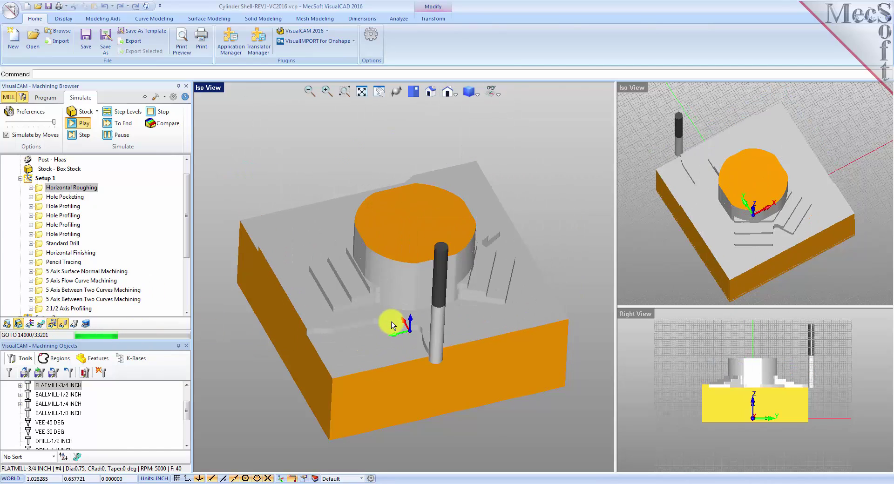